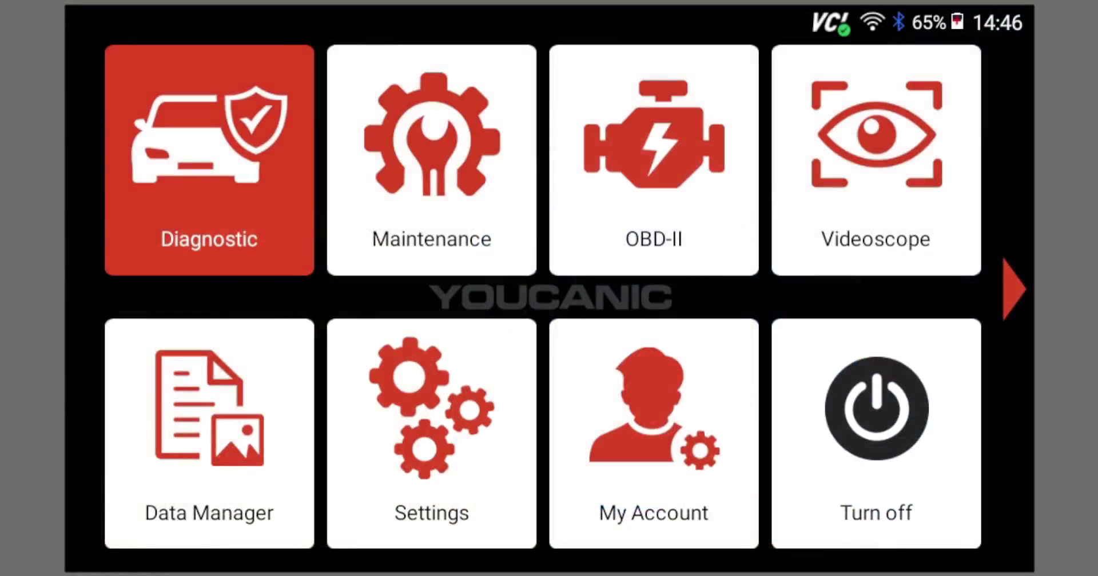
# - Start a Mazda diagnostic session using SmartVIN identification and accept the 2021 CX-9 2.5L vehicle profile
pyautogui.click(194, 203)
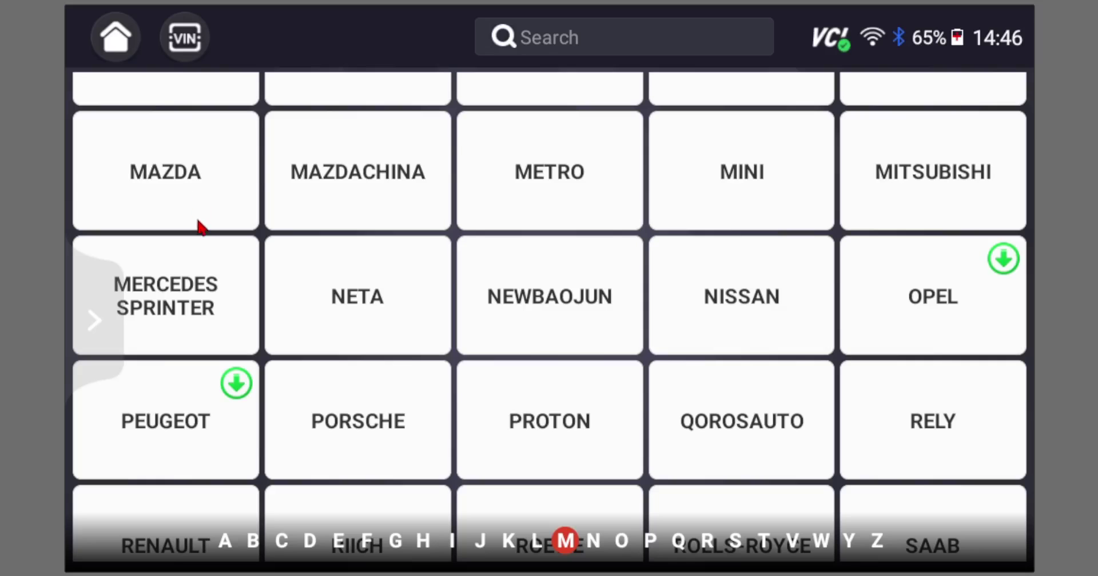
pyautogui.click(186, 181)
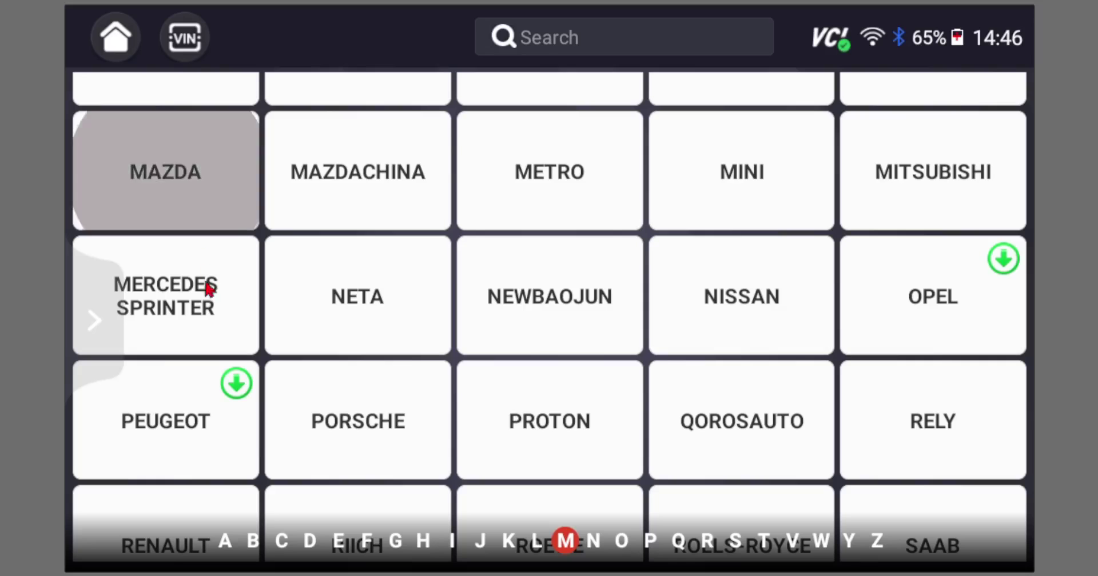
pyautogui.click(196, 135)
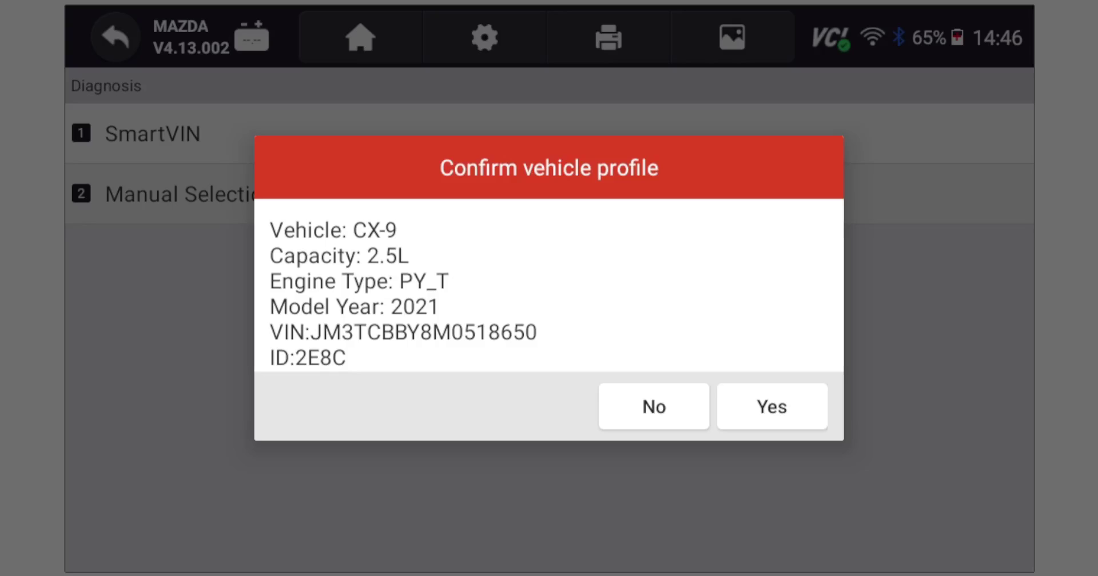
pyautogui.click(781, 405)
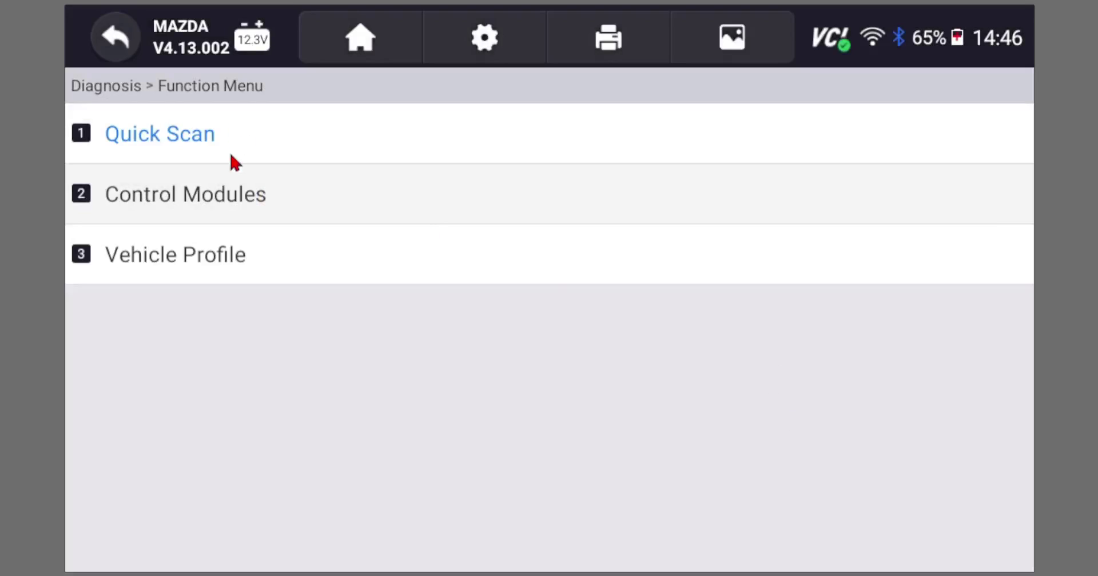
# - Open the EPS (Electronic-Controlled Power Steering) module from the vehicle's list of control modules
pyautogui.click(227, 193)
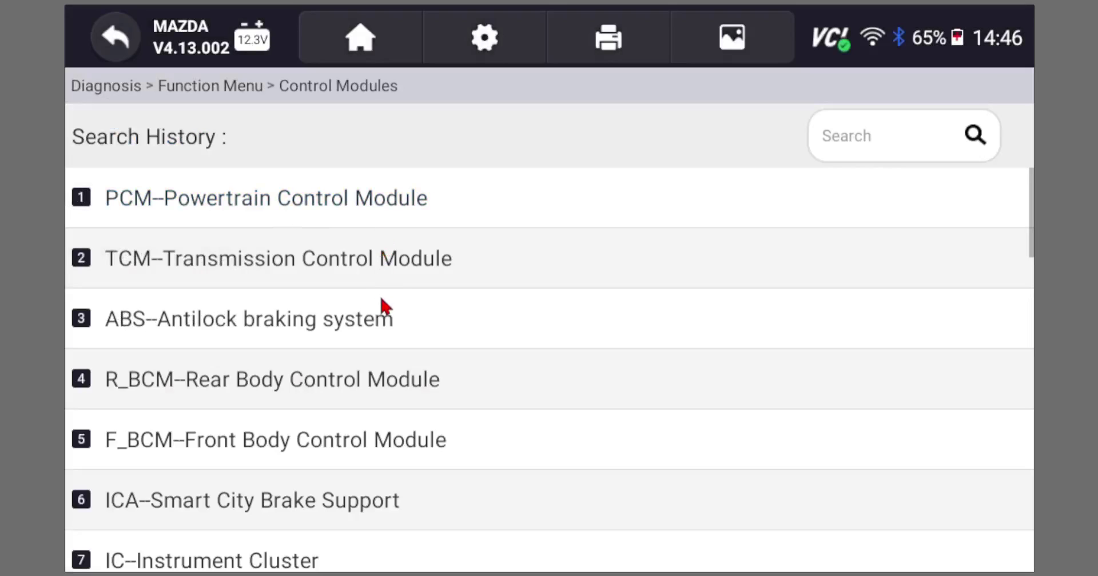
pyautogui.scroll(-3, 382, 312)
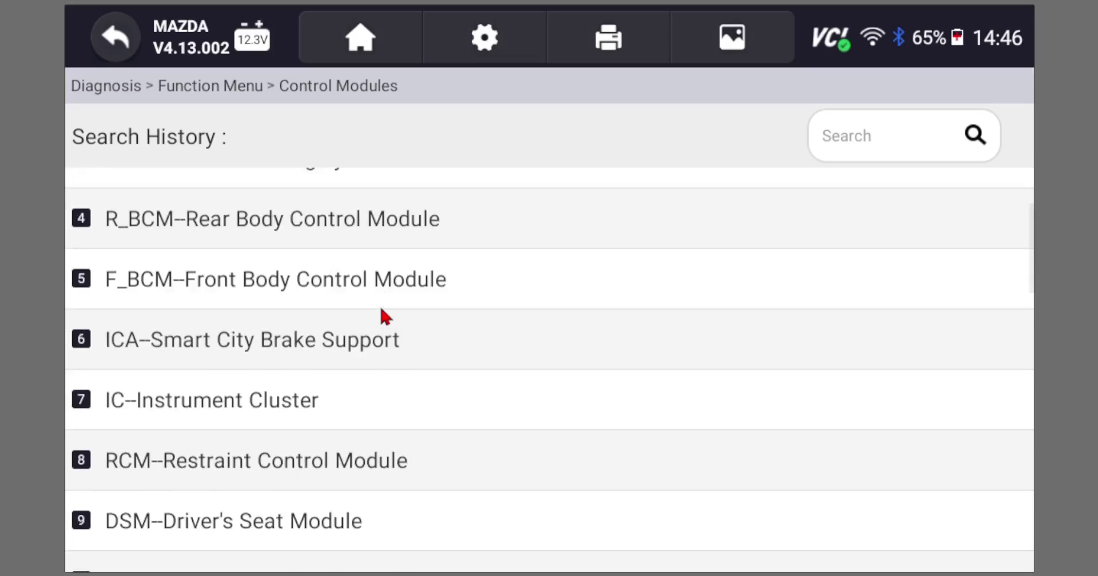
pyautogui.scroll(-1, 382, 313)
pyautogui.scroll(-3, 381, 309)
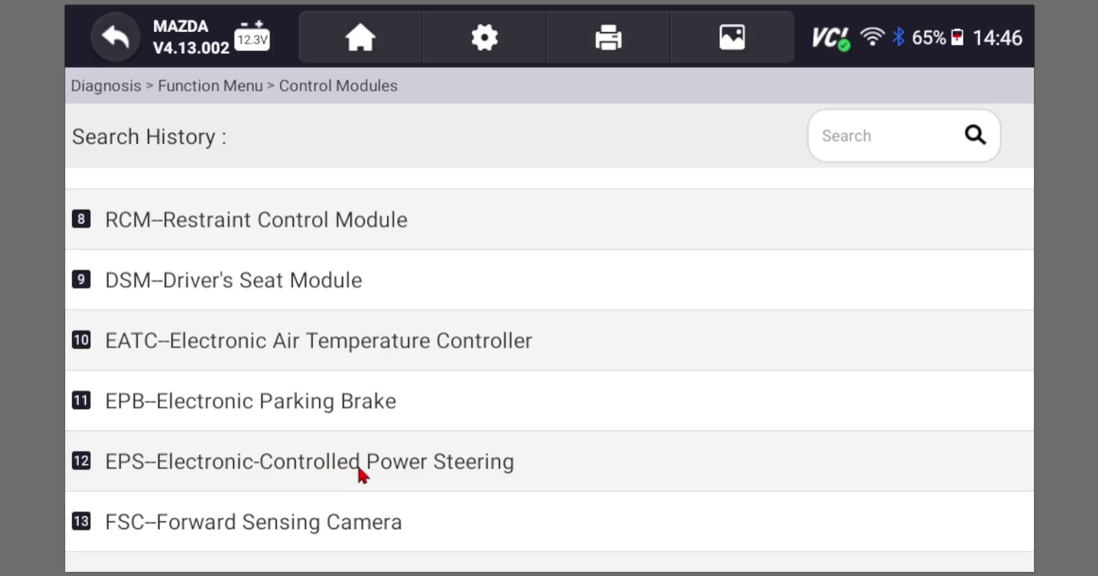
pyautogui.click(384, 474)
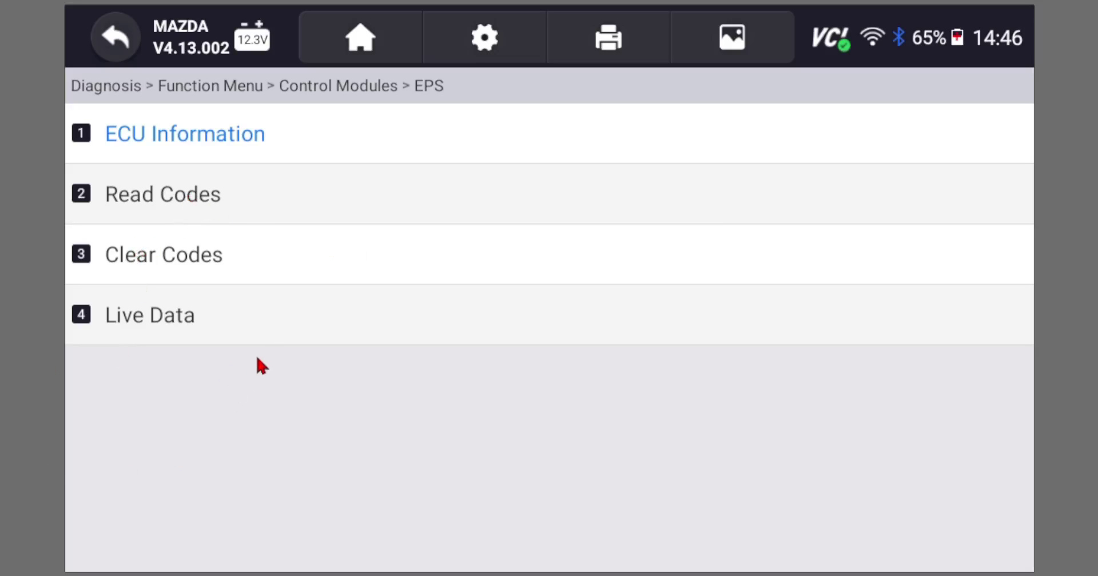
pyautogui.click(127, 52)
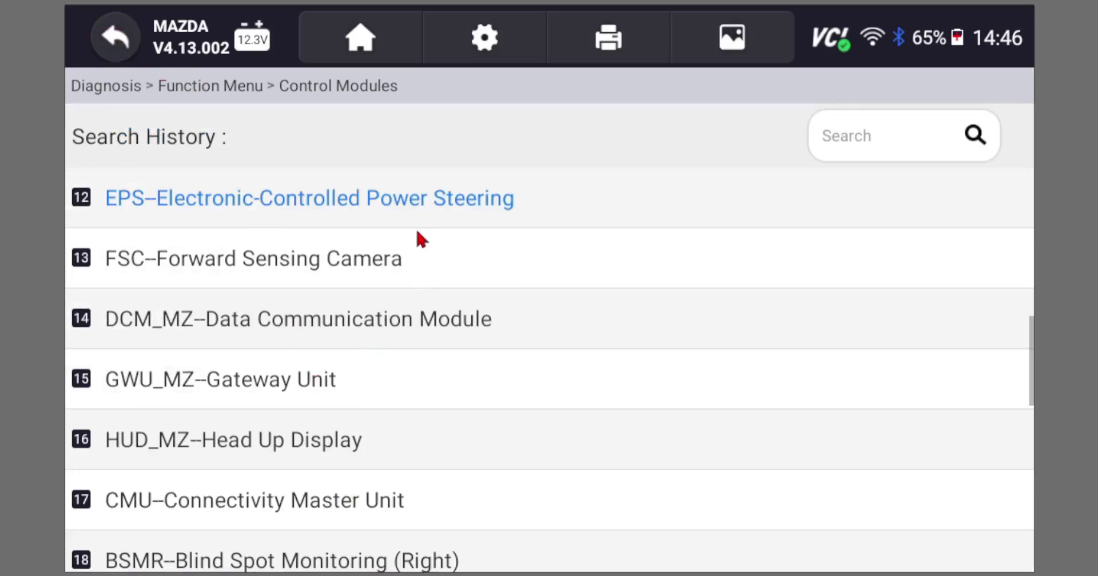
pyautogui.click(461, 200)
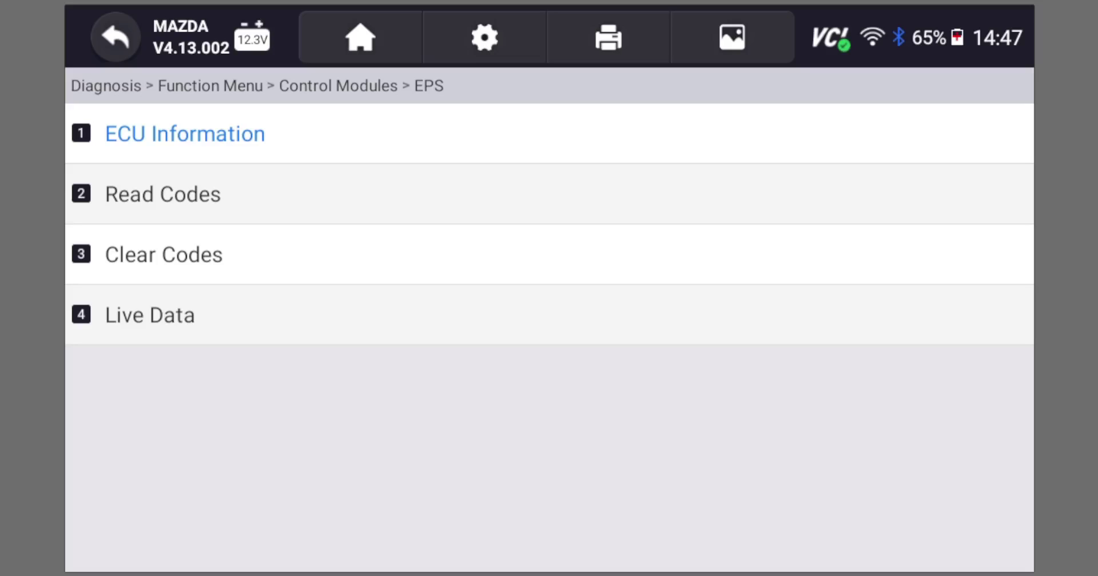
# - Read the fault codes of the EPS module, accepting the self-test preparation and ignition ON instructions
pyautogui.click(275, 194)
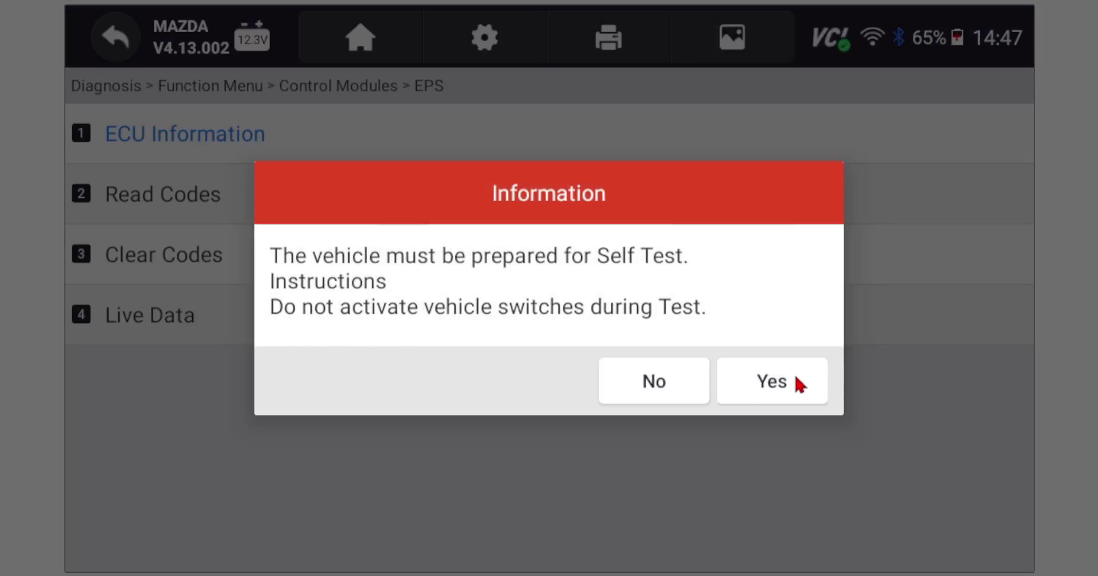
pyautogui.click(789, 391)
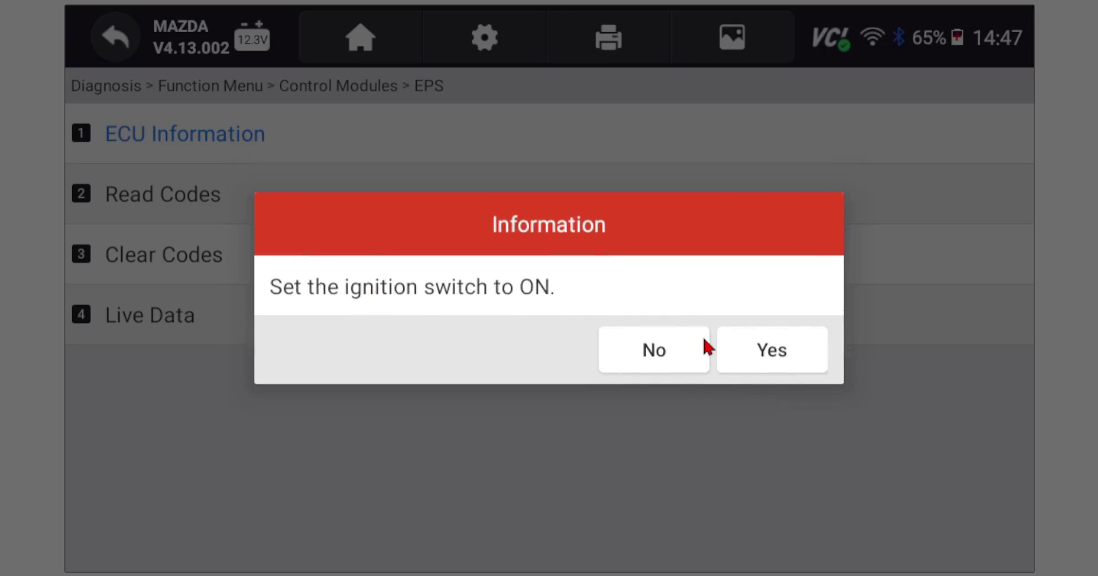
pyautogui.click(770, 358)
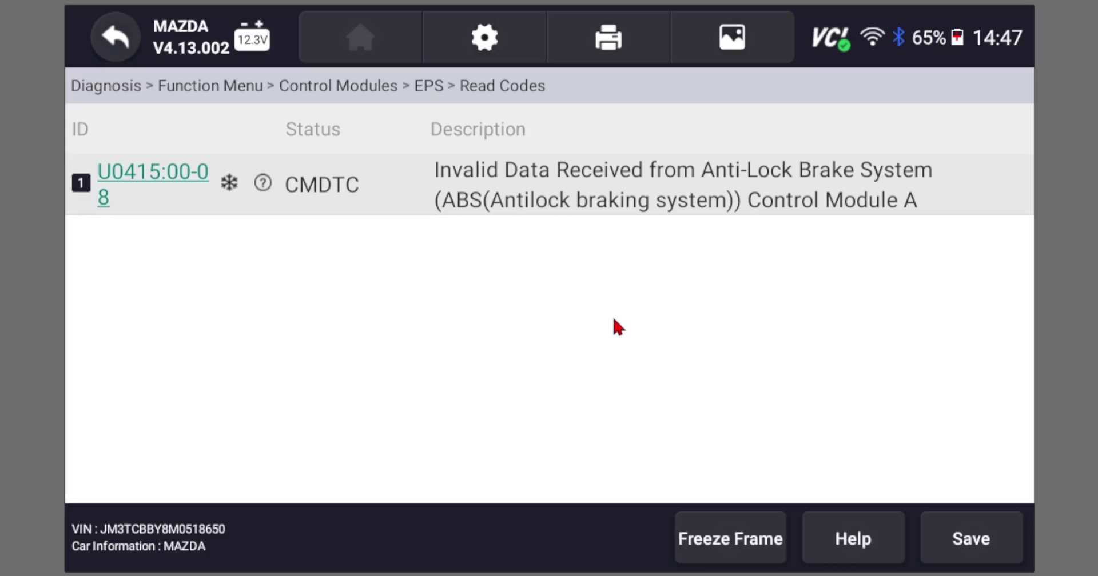
# - Save the EPS codes as a report titled Vehicle Diagnostic Report and return to the EPS functions
pyautogui.click(982, 551)
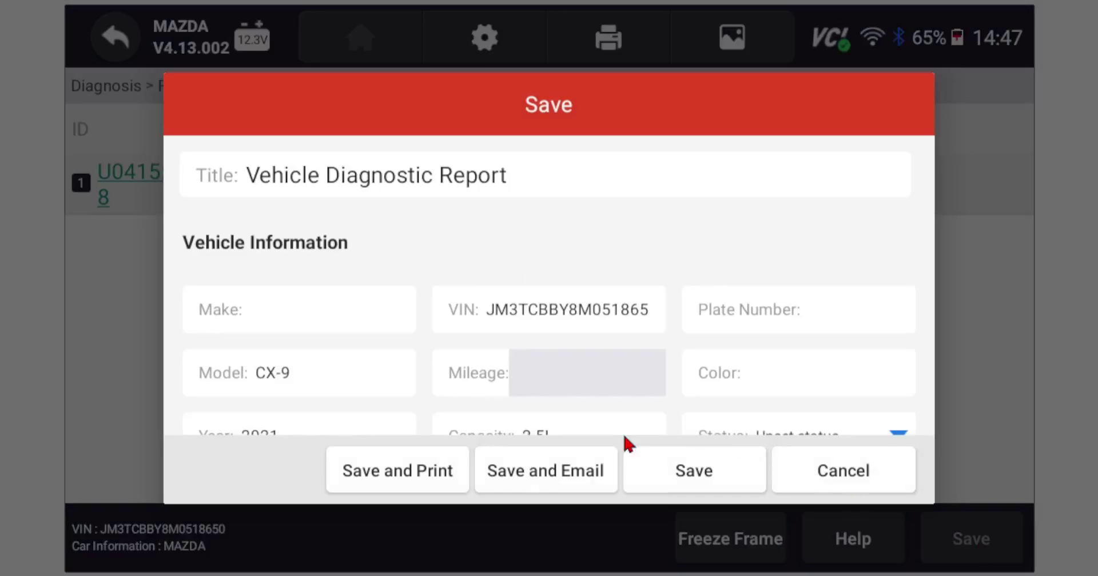
pyautogui.click(696, 470)
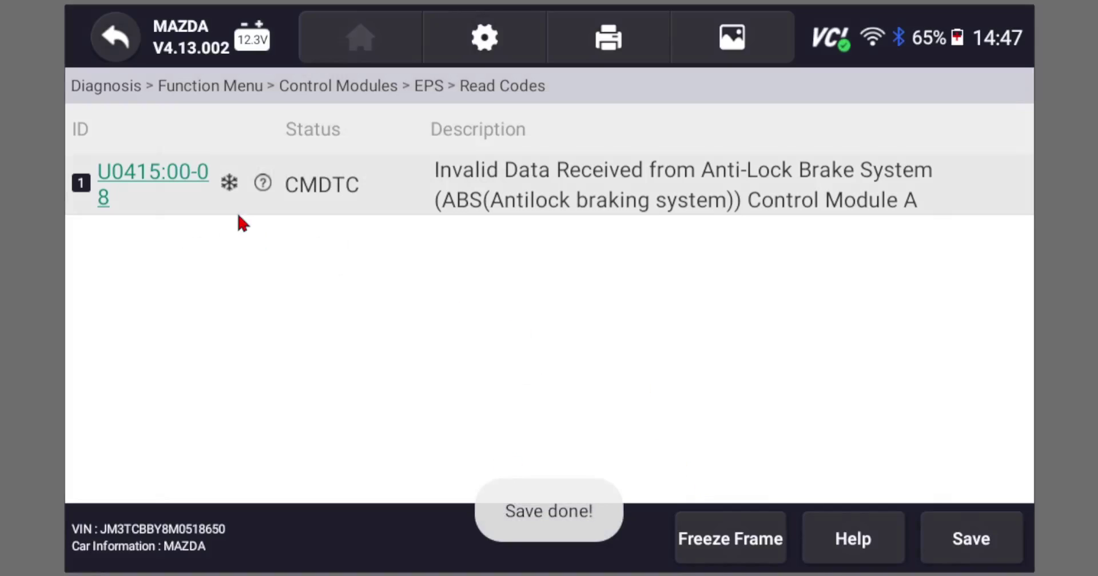
pyautogui.click(115, 40)
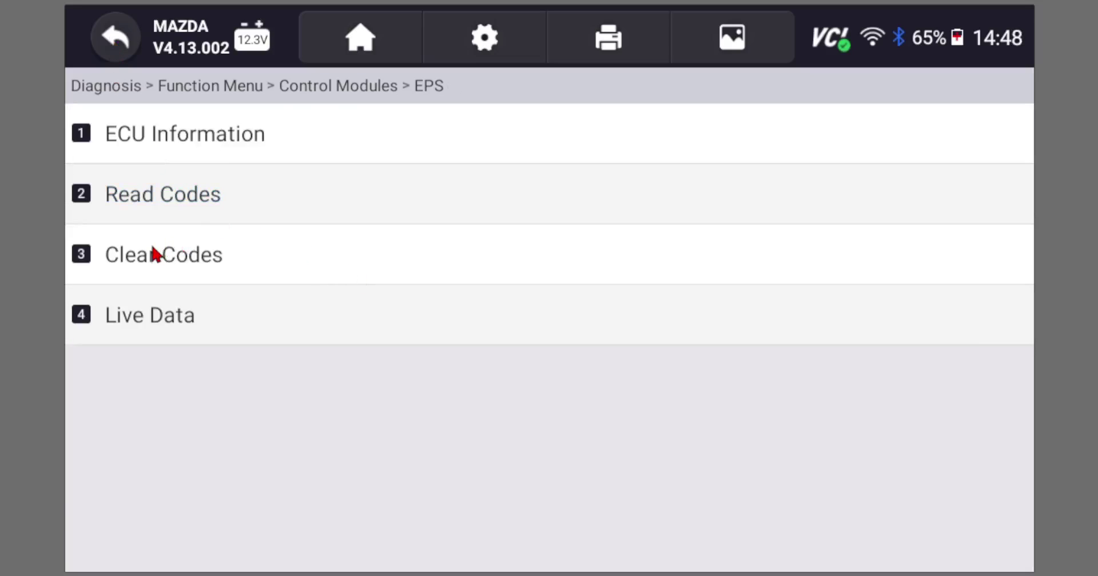
# - Clear the fault codes stored in the EPS module, accepting the ignition ON instruction
pyautogui.click(315, 268)
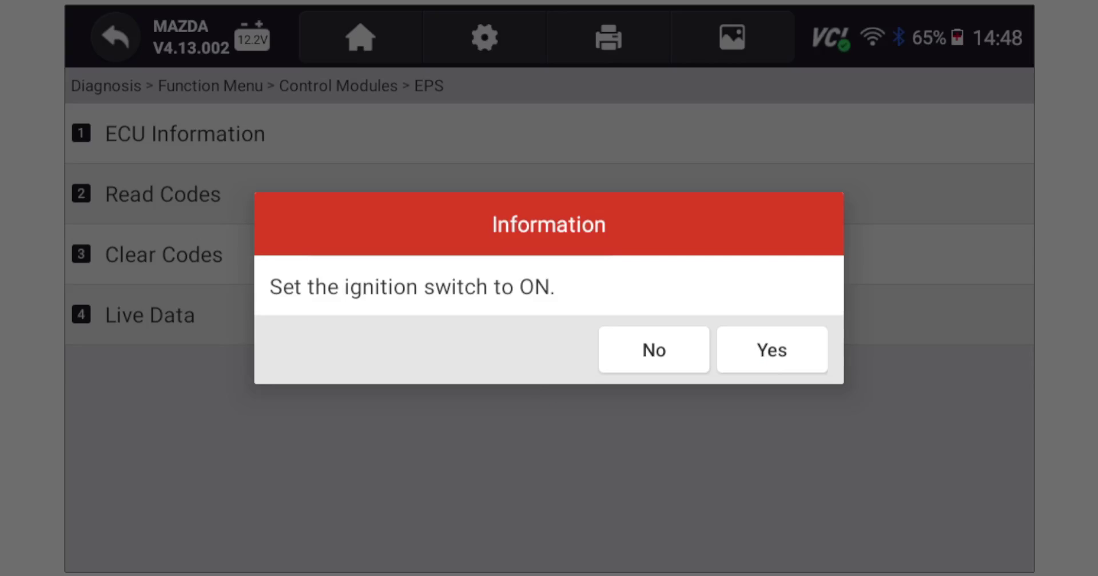
pyautogui.click(772, 354)
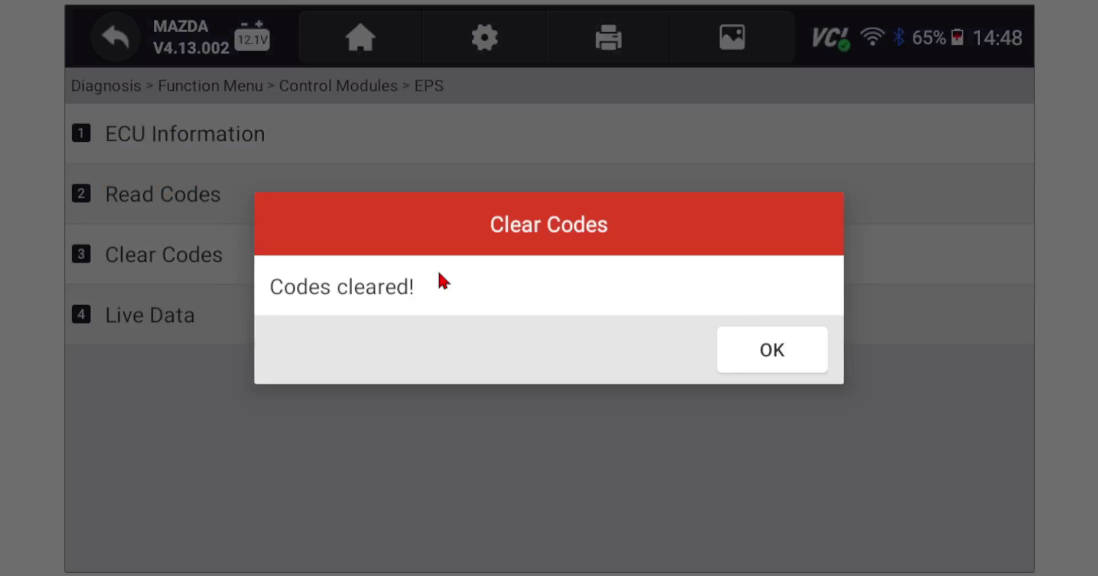
pyautogui.click(792, 356)
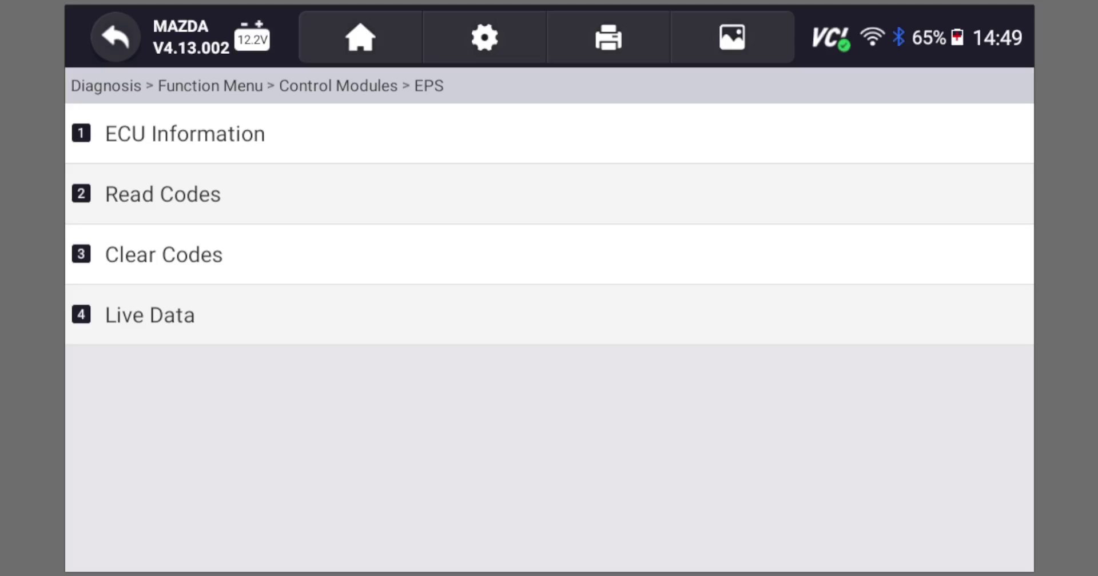
# - Show the EPS module's live data with all parameters in the custom list selected
pyautogui.click(281, 316)
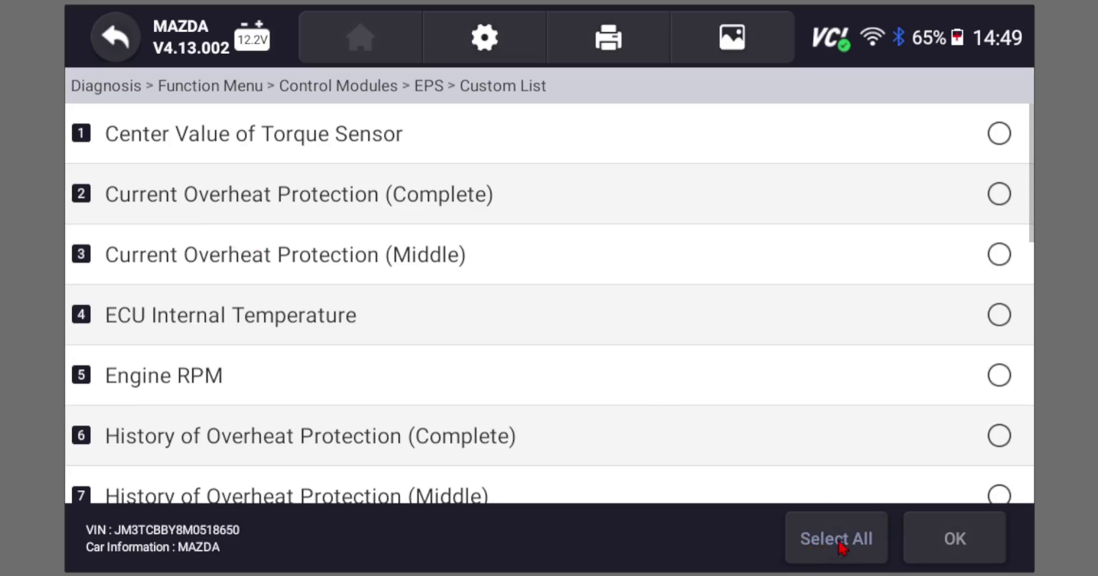
pyautogui.click(841, 546)
pyautogui.click(966, 546)
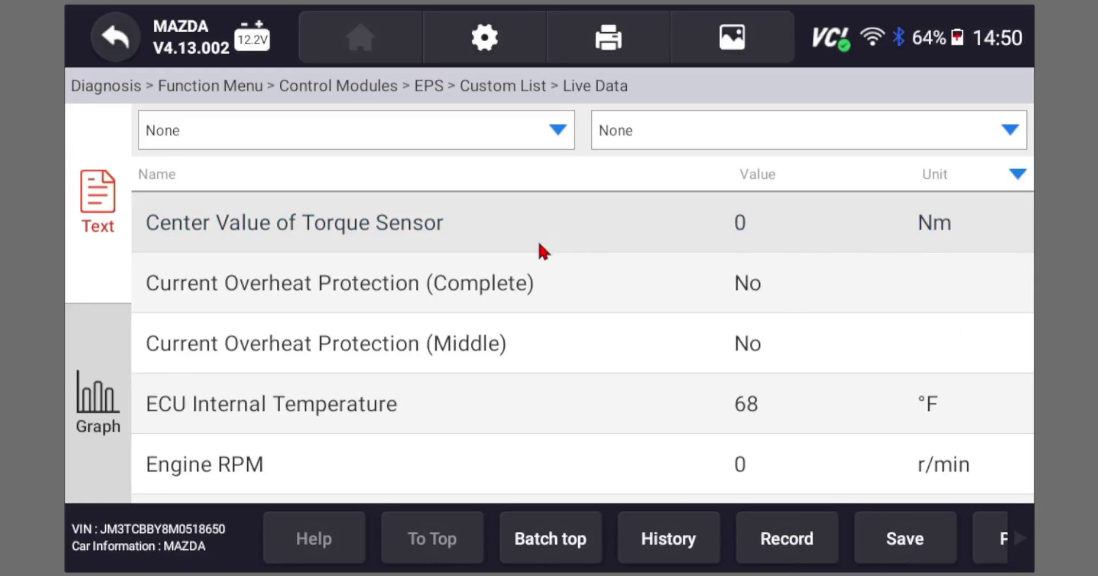
# - Examine the EPS live data, including overheat protection, supply voltage, motor current, torque sensors and steering wheel angle, and exit to the EPS functions
pyautogui.scroll(-2, 738, 321)
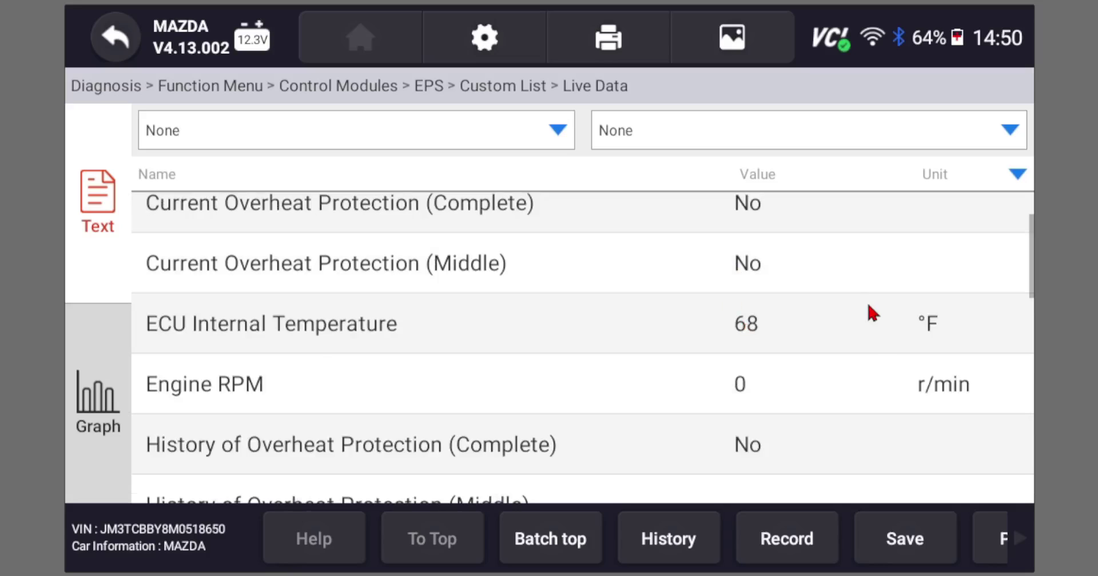
pyautogui.scroll(-2, 869, 332)
pyautogui.scroll(-4, 837, 359)
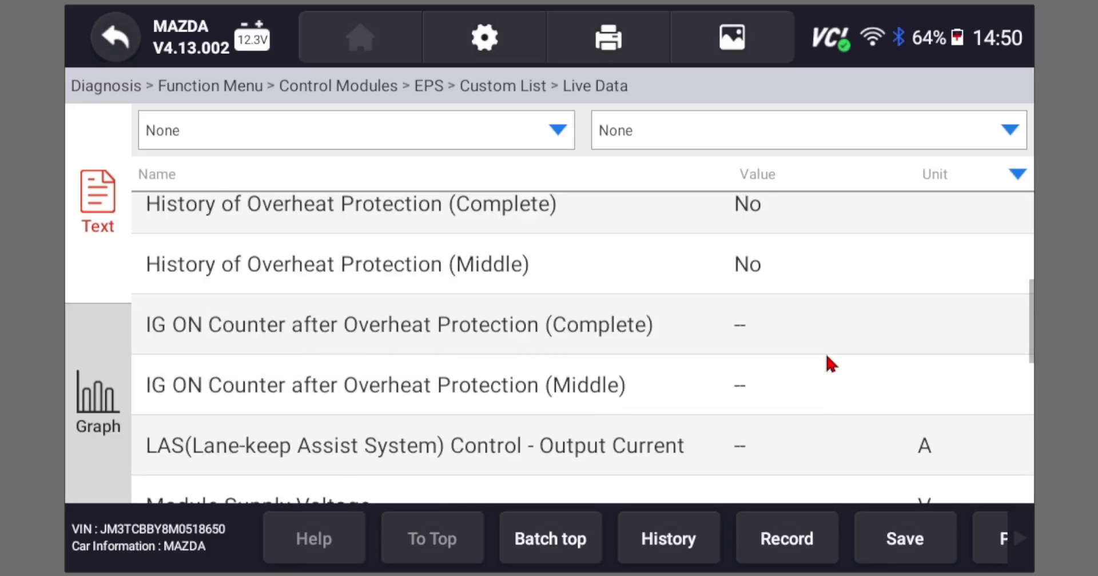
pyautogui.scroll(-2, 600, 451)
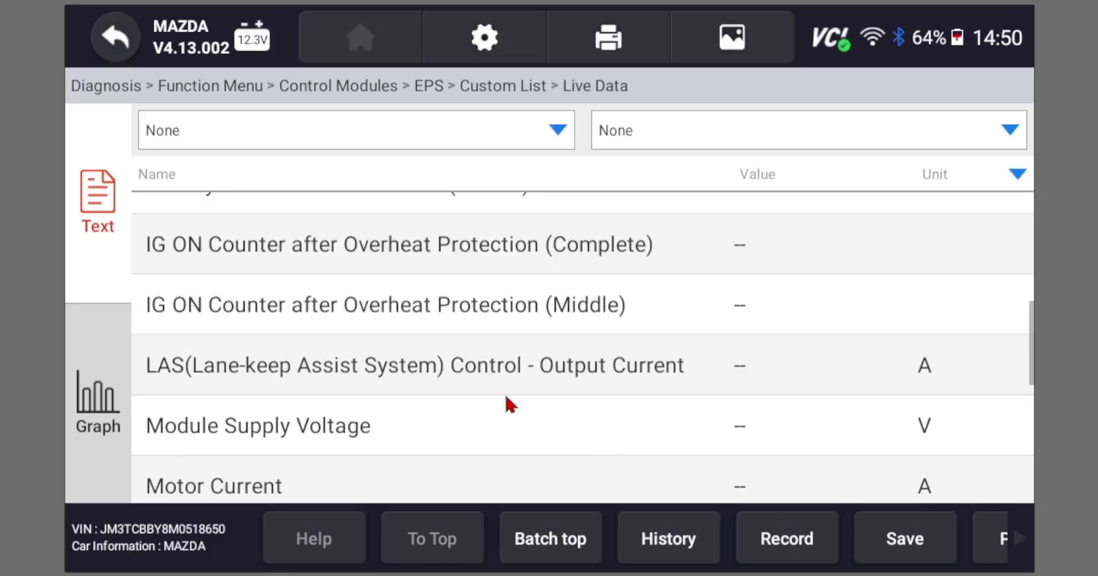
pyautogui.scroll(-2, 910, 383)
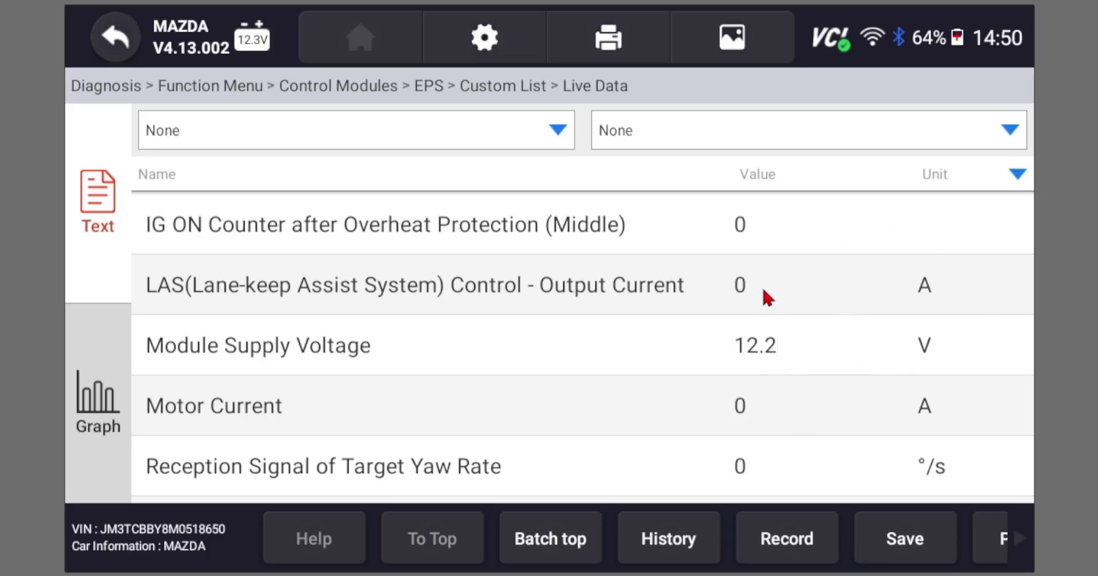
pyautogui.scroll(-2, 760, 287)
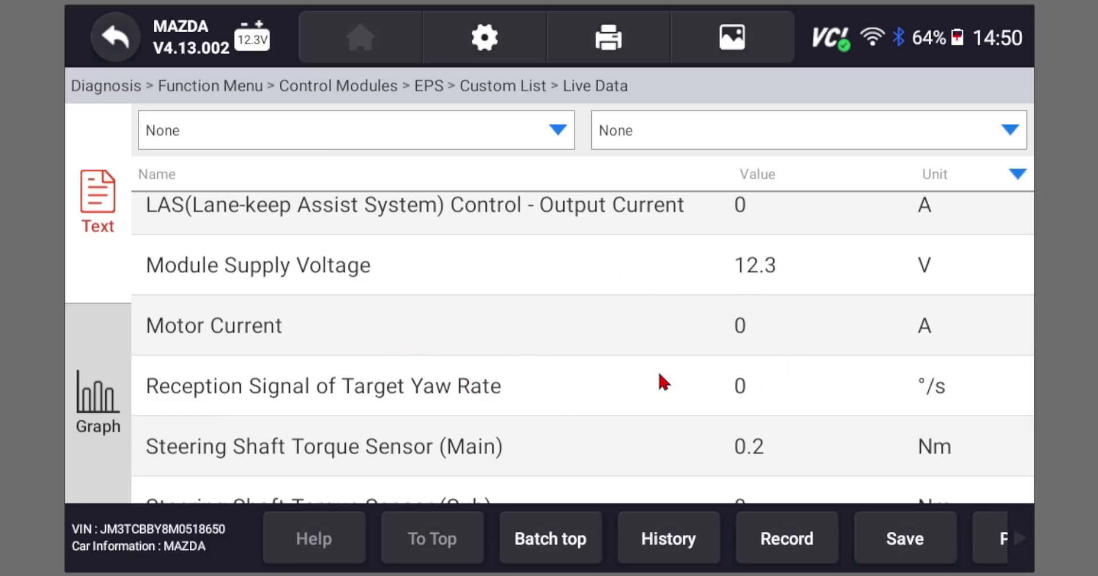
pyautogui.scroll(-2, 832, 342)
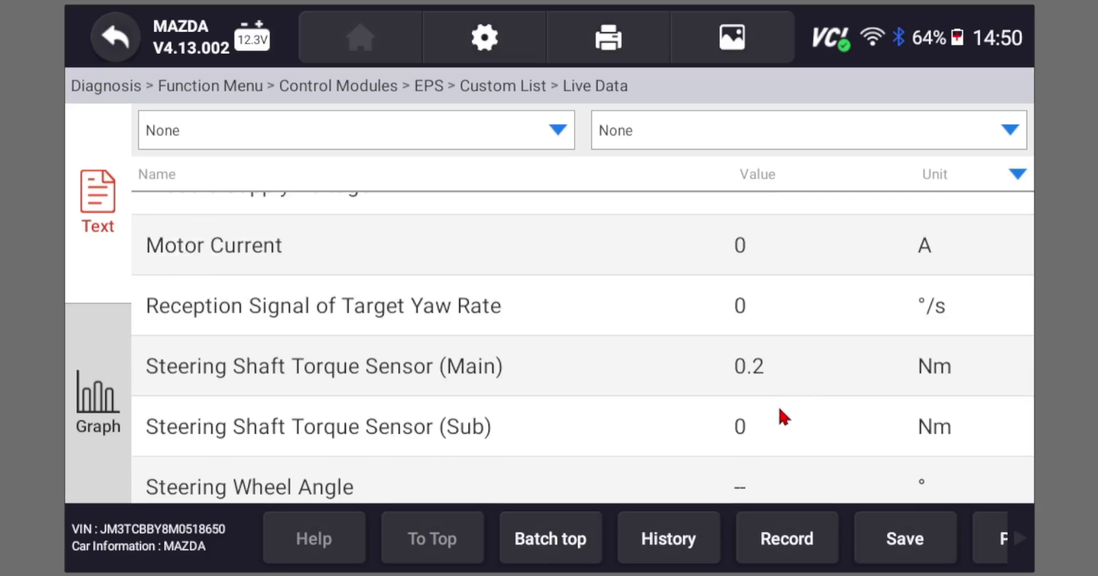
pyautogui.scroll(4, 779, 409)
pyautogui.scroll(-3, 780, 410)
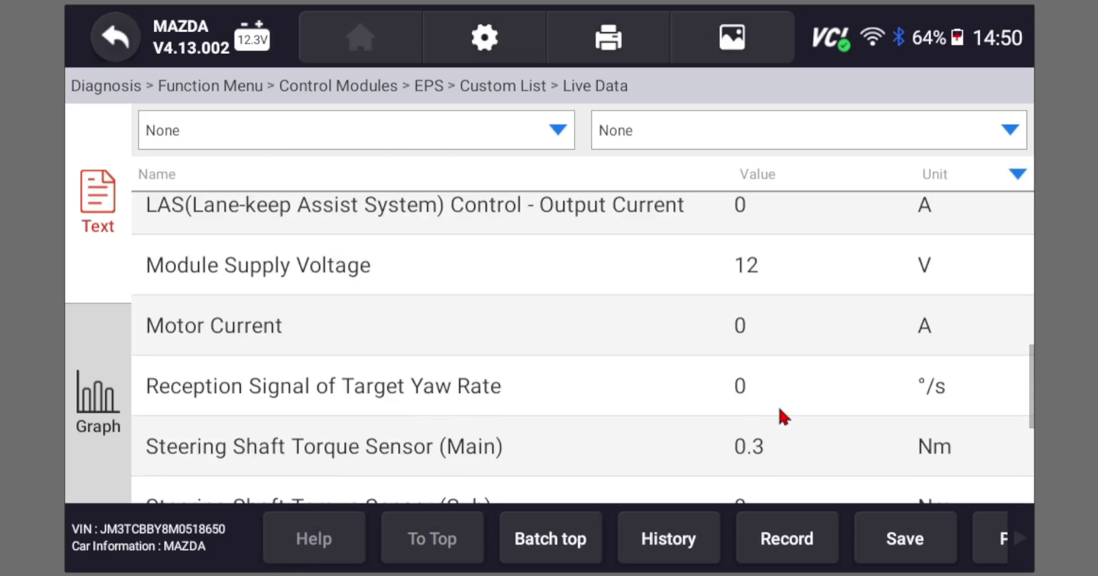
pyautogui.scroll(-4, 780, 408)
pyautogui.scroll(-1, 778, 410)
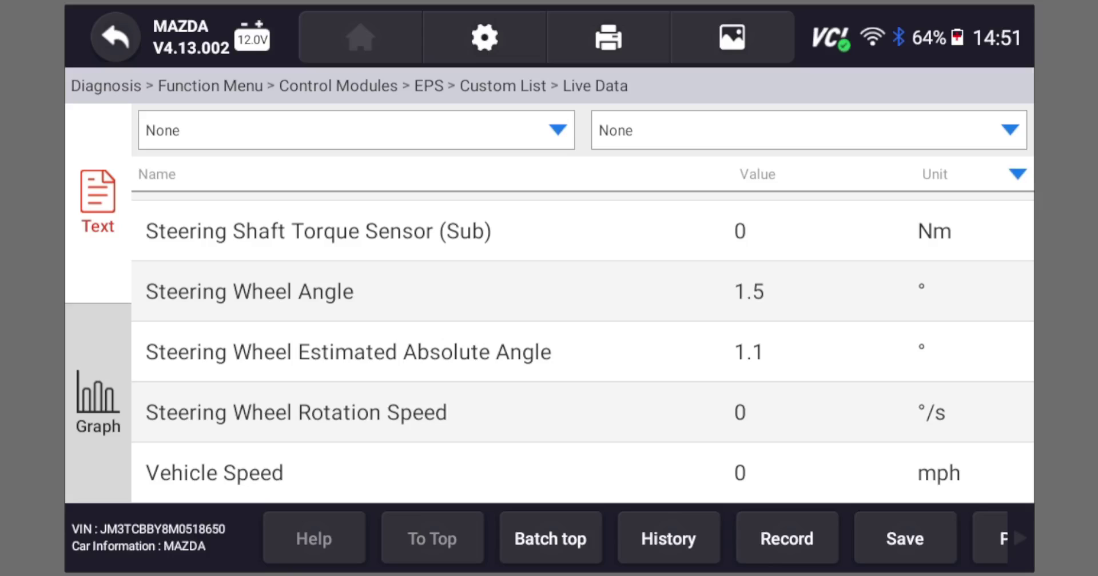
pyautogui.scroll(2, 582, 348)
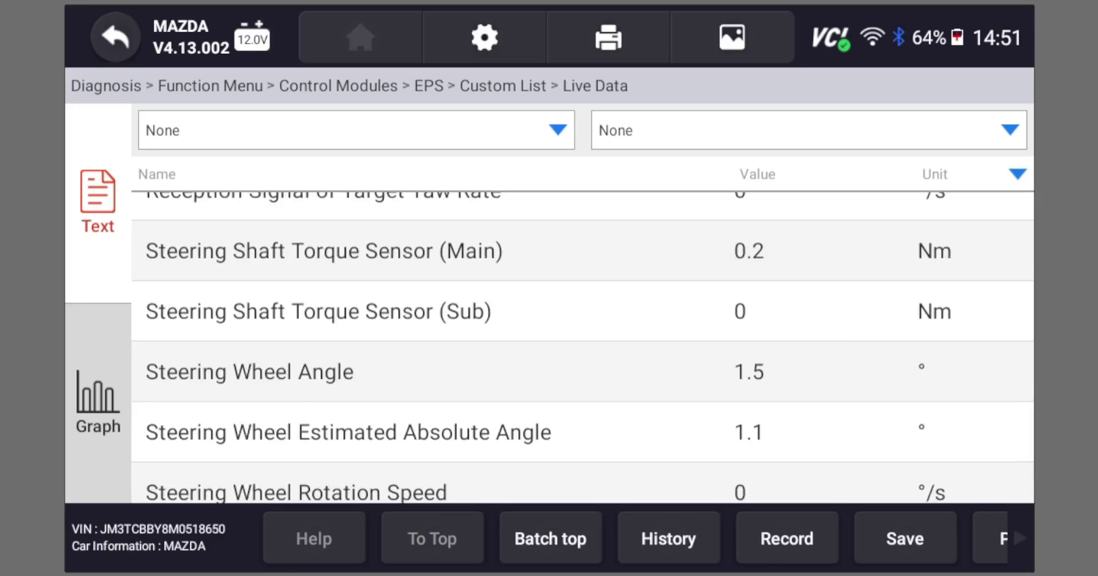
pyautogui.scroll(8, 582, 349)
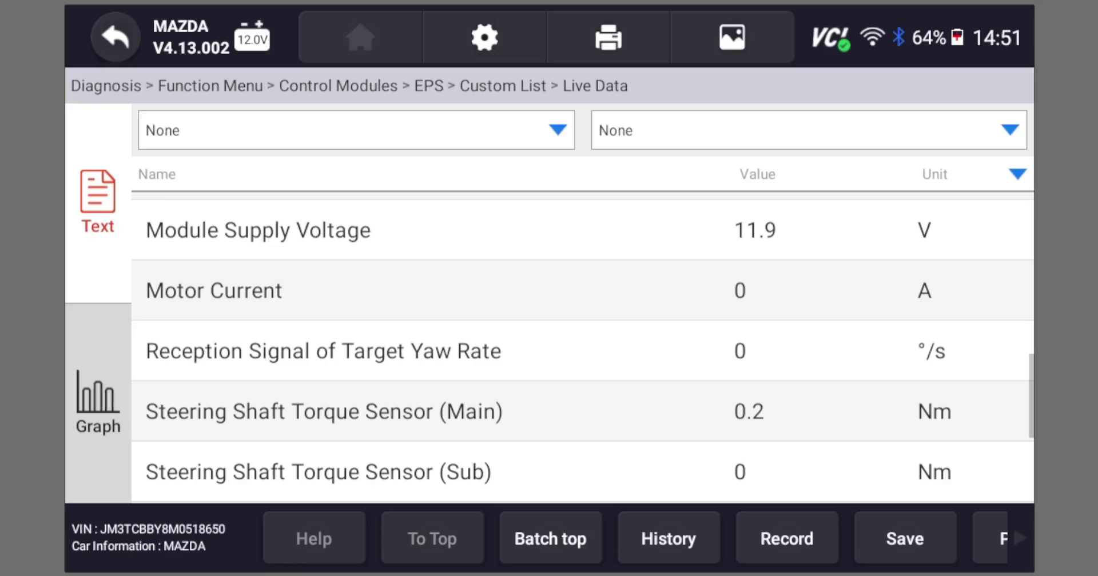
pyautogui.scroll(6, 582, 348)
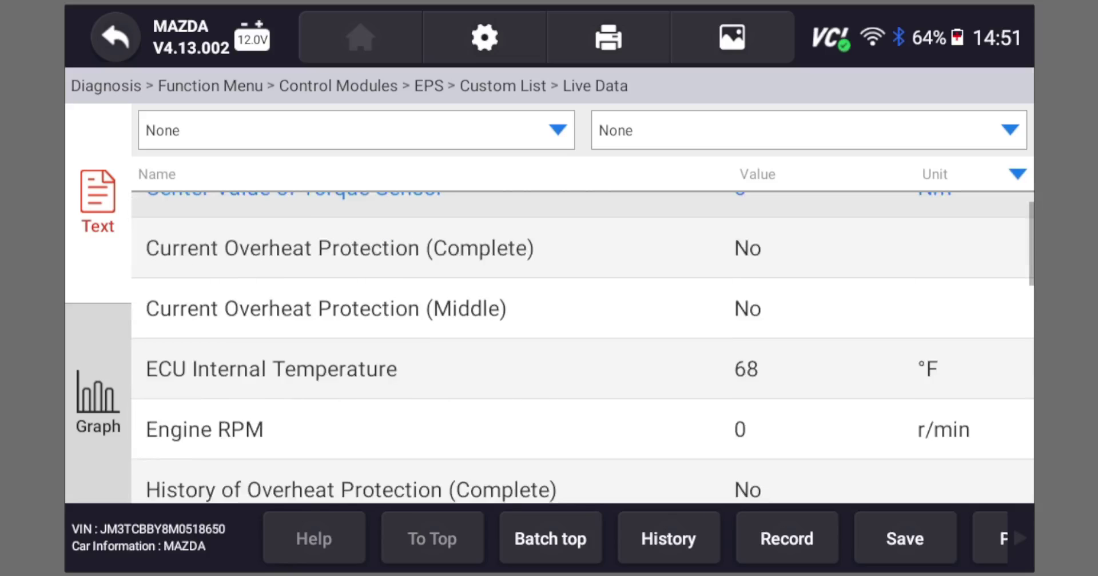
pyautogui.scroll(-15, 582, 348)
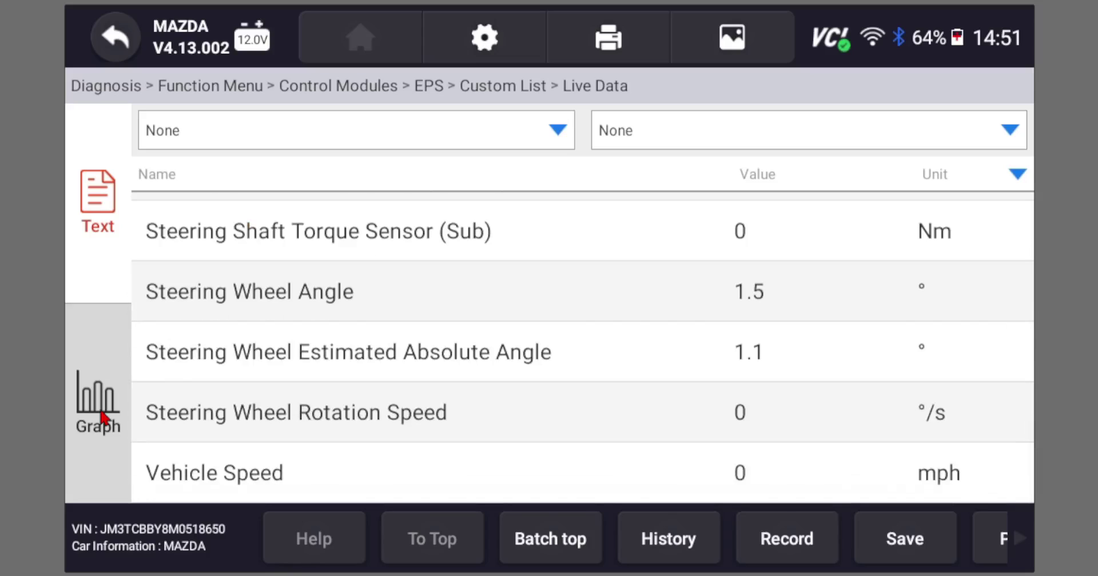
pyautogui.click(104, 421)
pyautogui.click(125, 52)
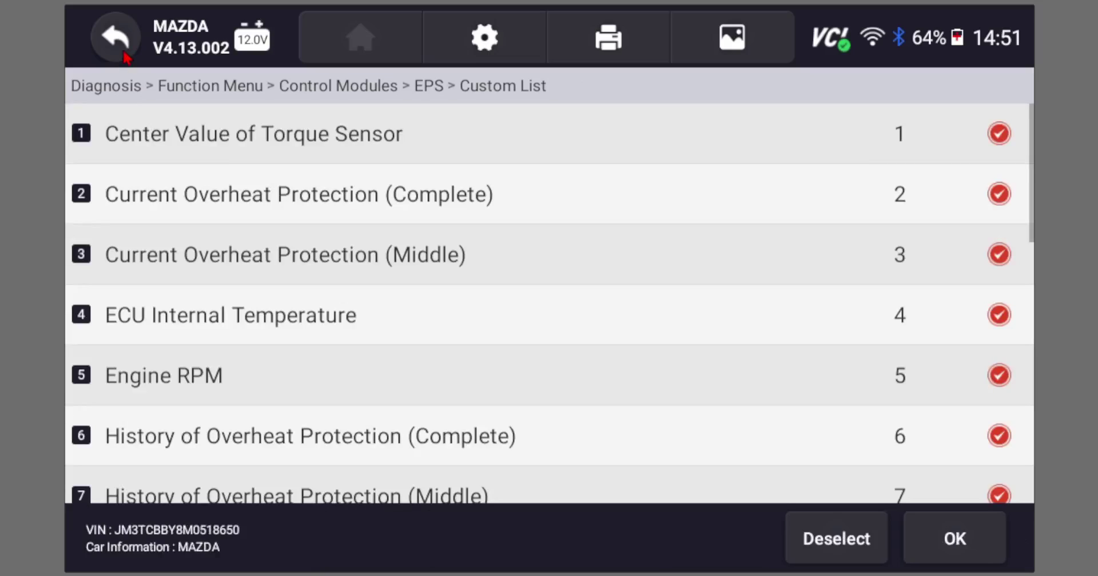
pyautogui.click(123, 54)
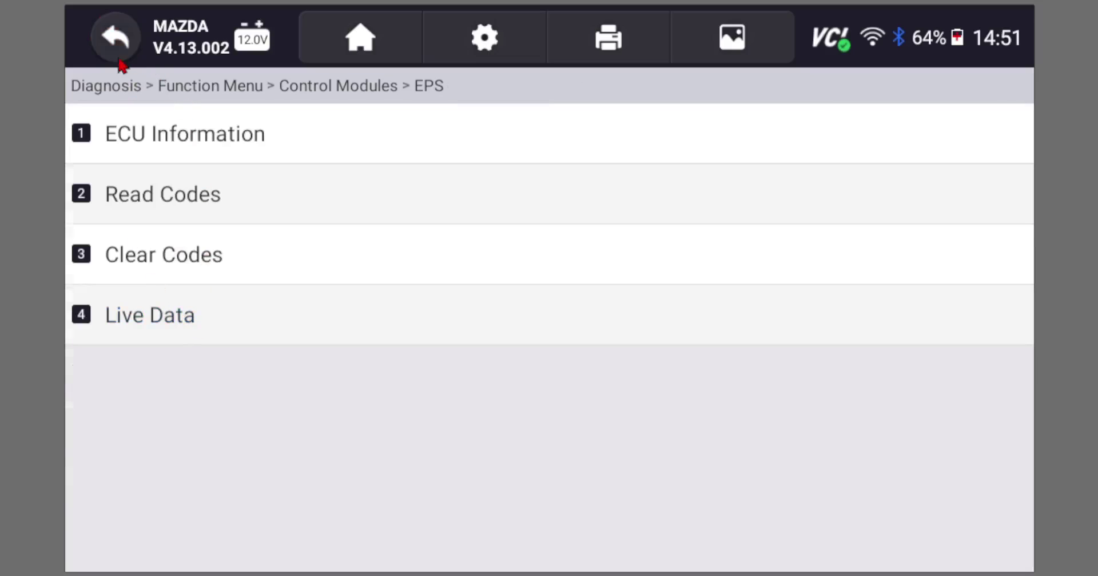
# - Leave the EPS module and start a Quick Scan of the vehicle's systems
pyautogui.click(120, 60)
pyautogui.click(131, 63)
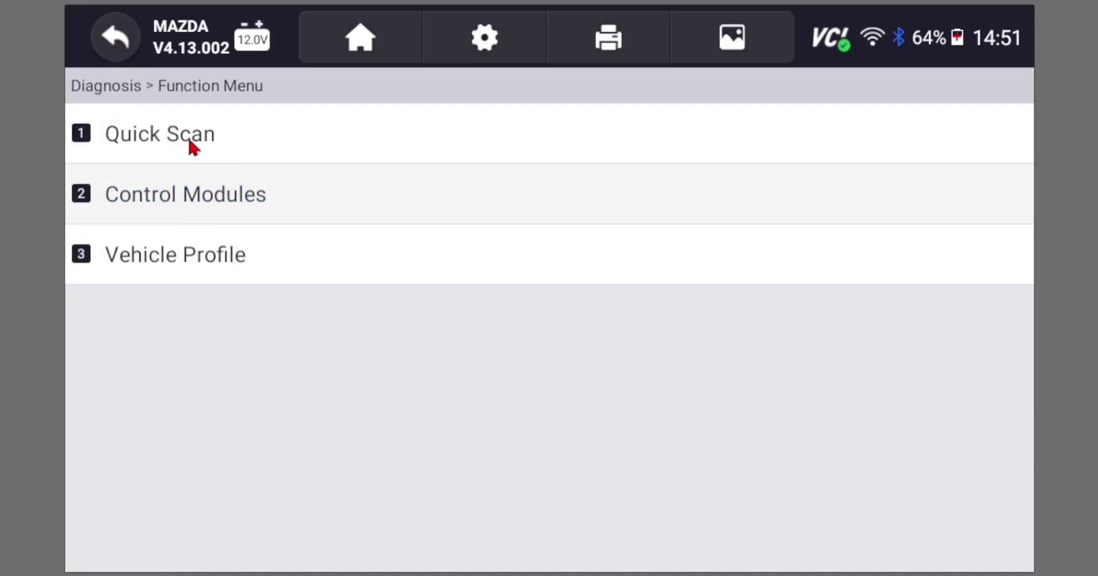
pyautogui.click(179, 139)
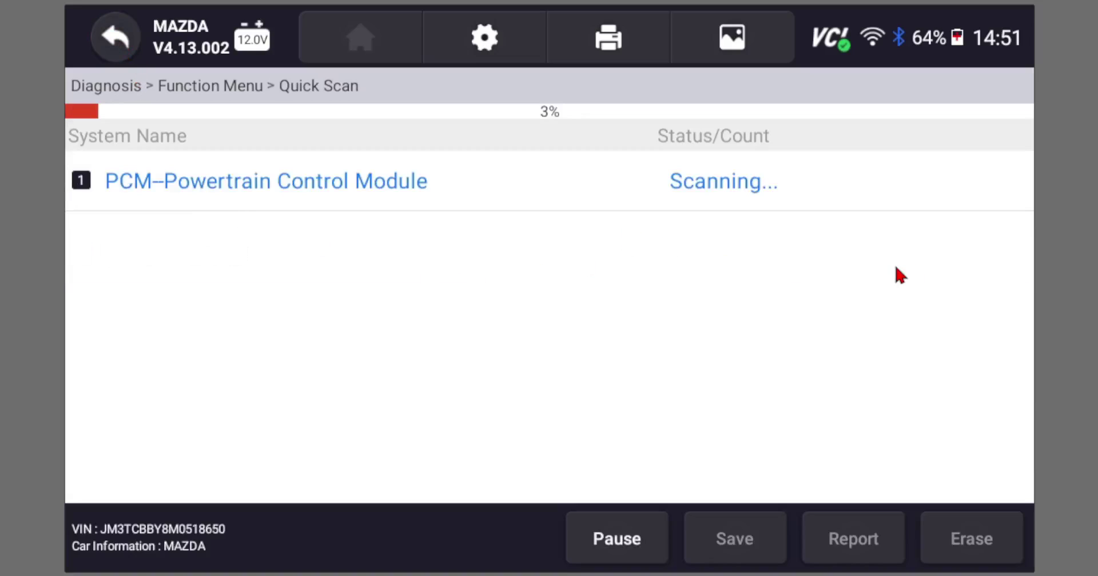